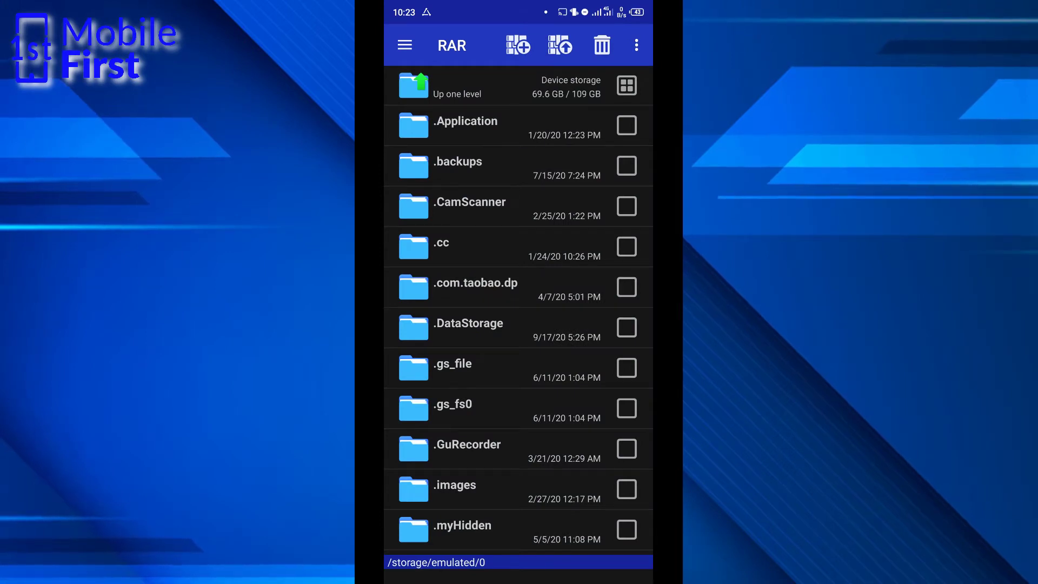
Review the Interface settings' Theme choices and keep the Dark theme unchanged.
{"action": "left_click", "coordinate": [636, 46]}
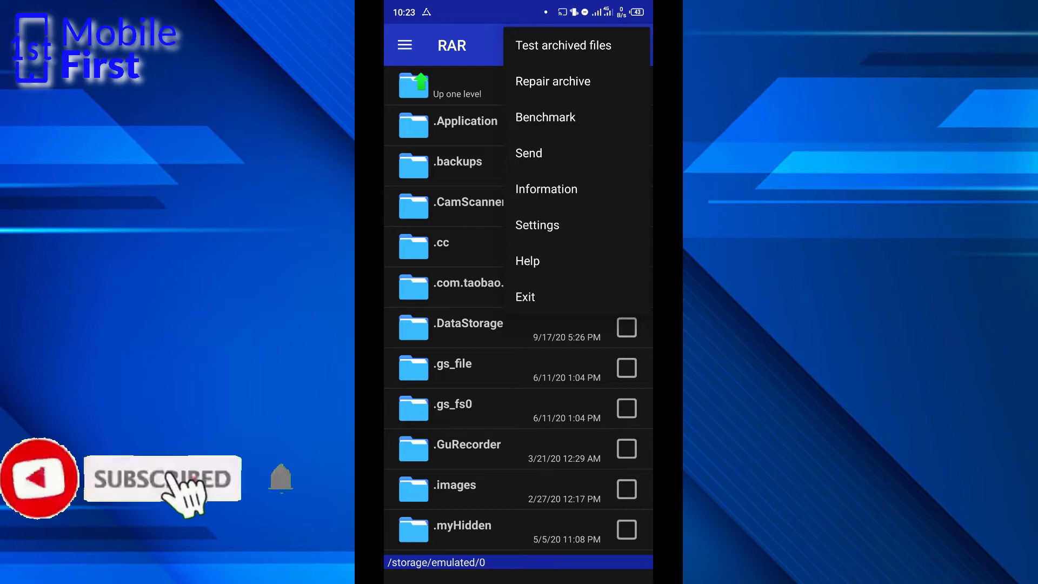
{"action": "left_click", "coordinate": [536, 224]}
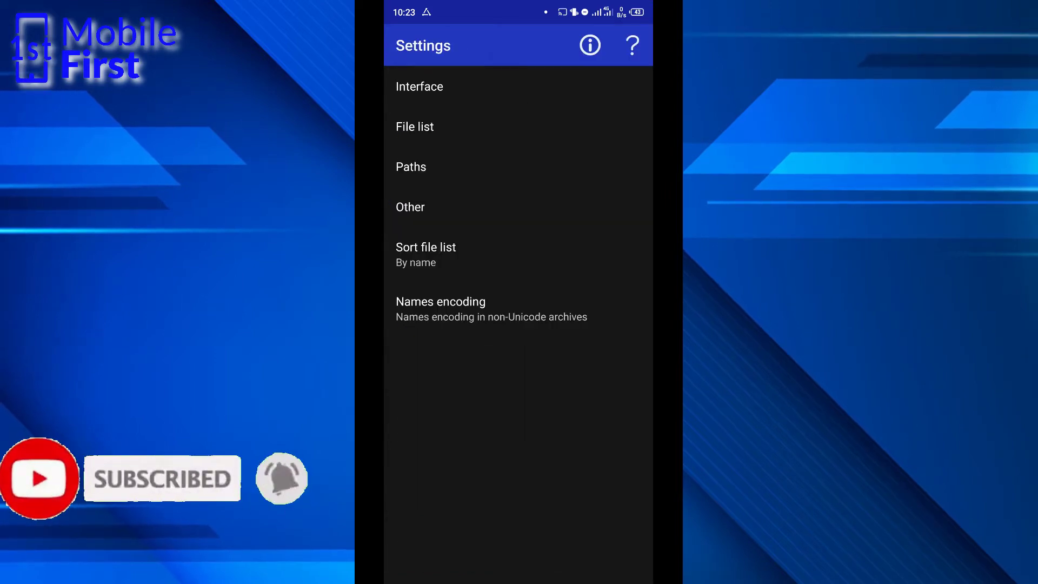
{"action": "left_click", "coordinate": [419, 86]}
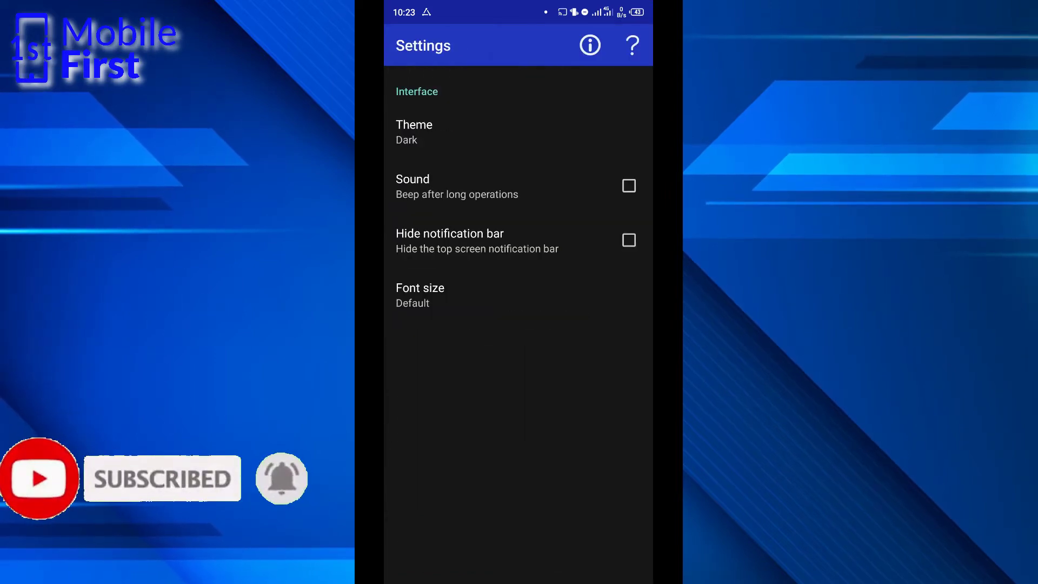
{"action": "left_click", "coordinate": [413, 132]}
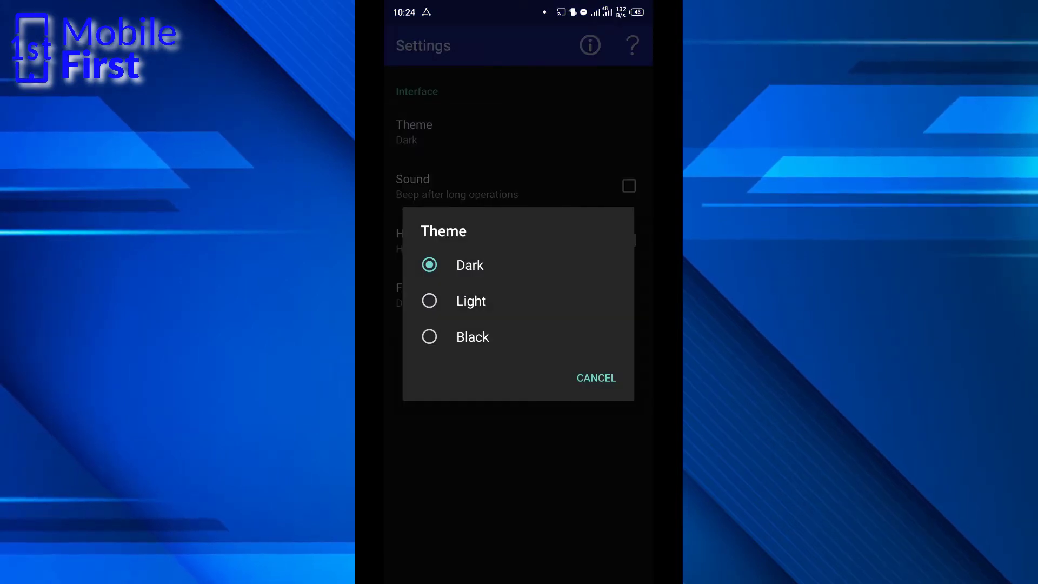
{"action": "key", "text": "Escape"}
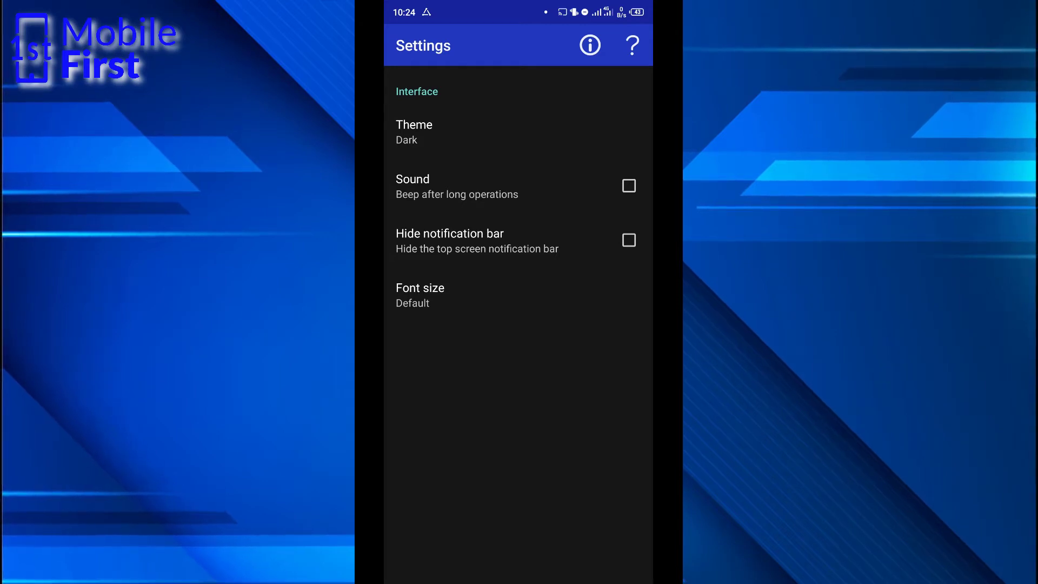
{"action": "key", "text": "Escape"}
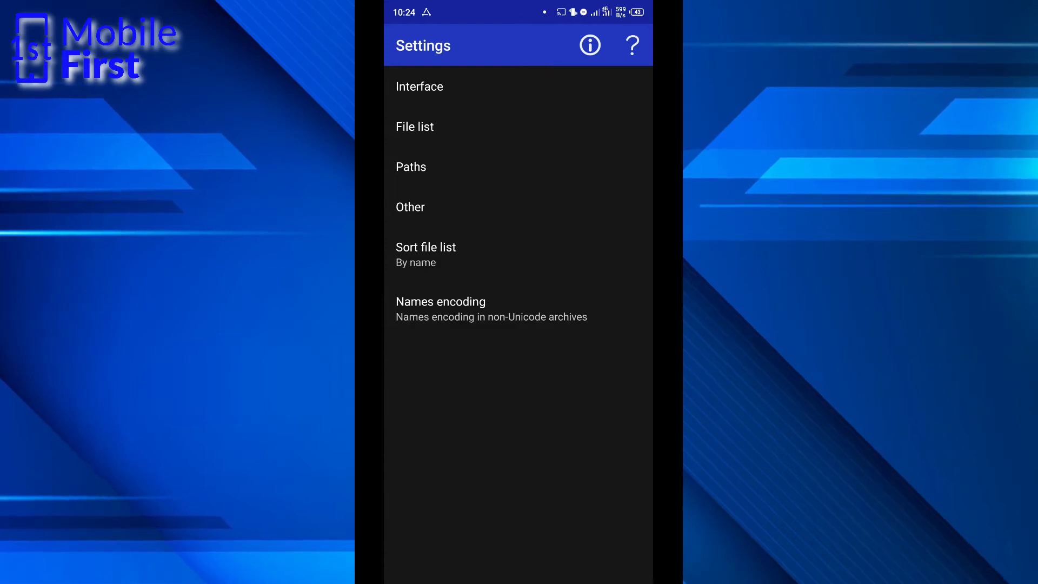
View the 'Sort file list' options, keeping sorting by name.
{"action": "left_click", "coordinate": [426, 254]}
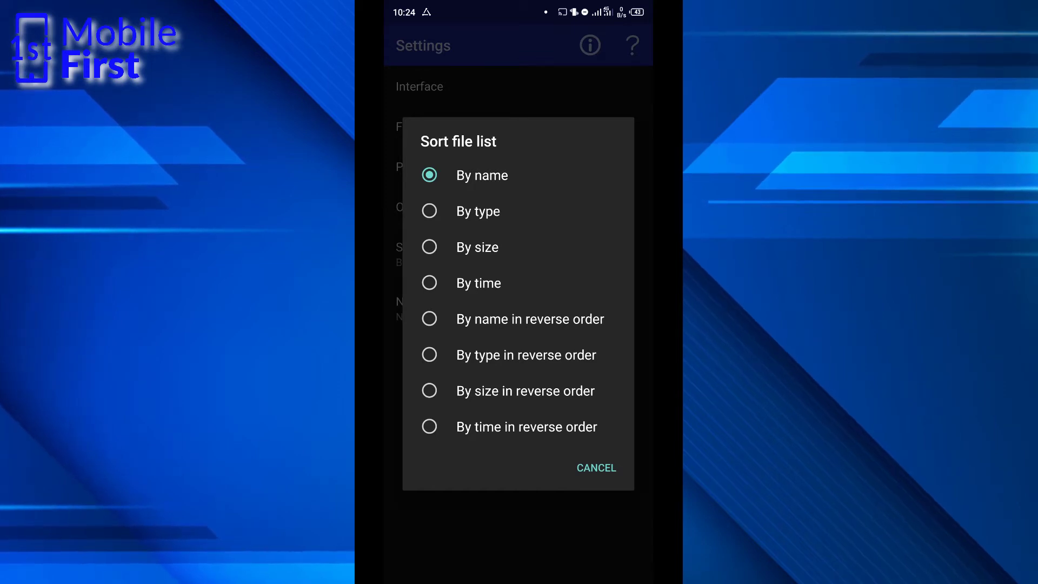
Check the side panel's Commands, Favorites and History, then return to device storage.
{"action": "left_click", "coordinate": [404, 44]}
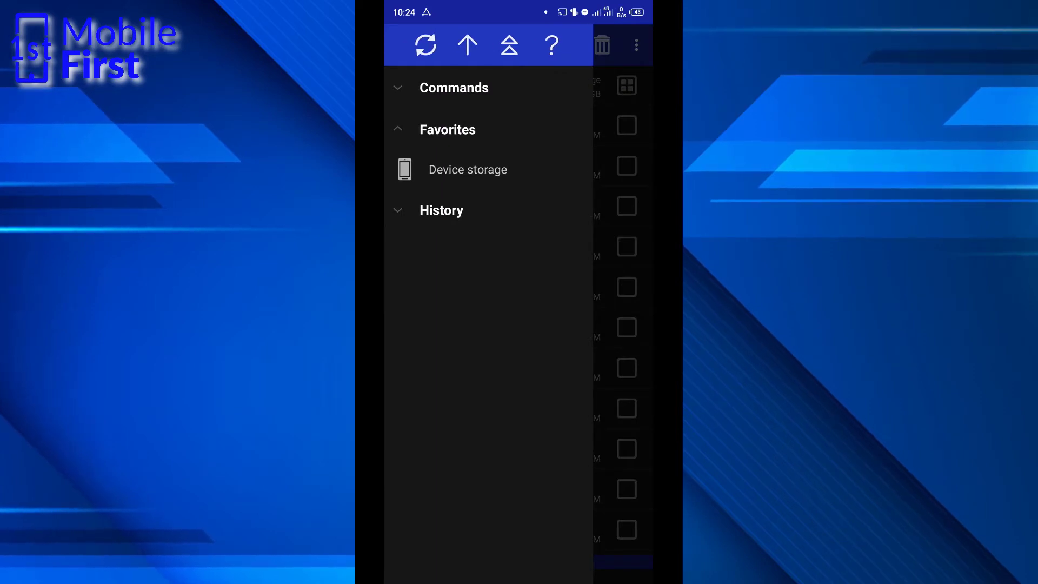
{"action": "left_click", "coordinate": [454, 88]}
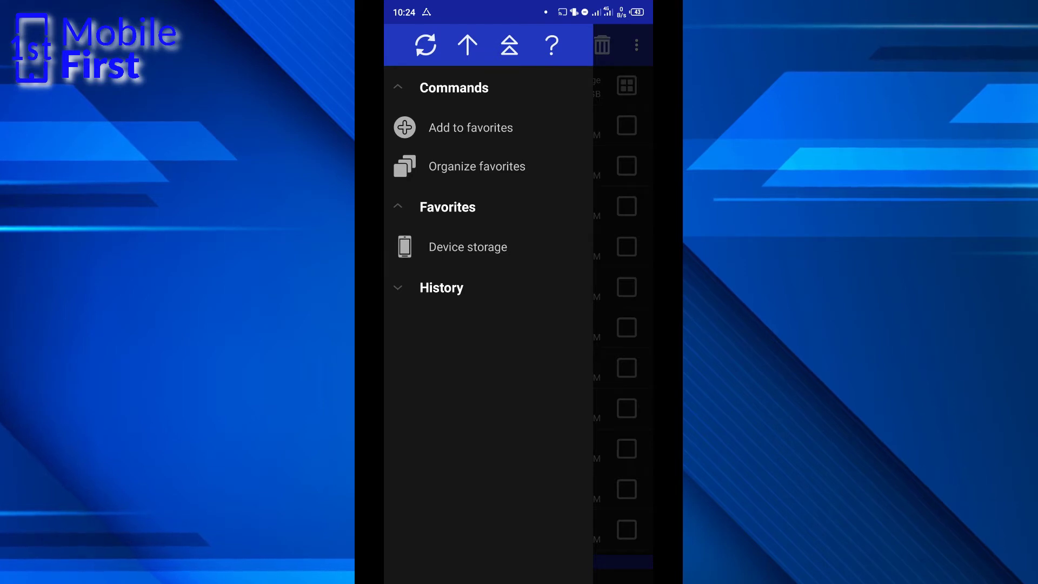
{"action": "left_click", "coordinate": [441, 287]}
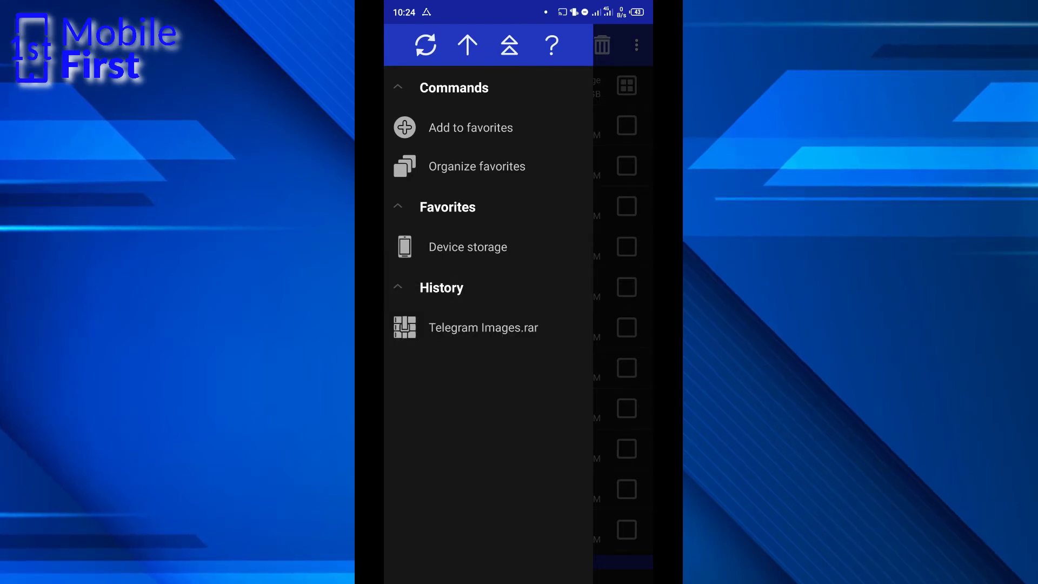
{"action": "key", "text": "Escape"}
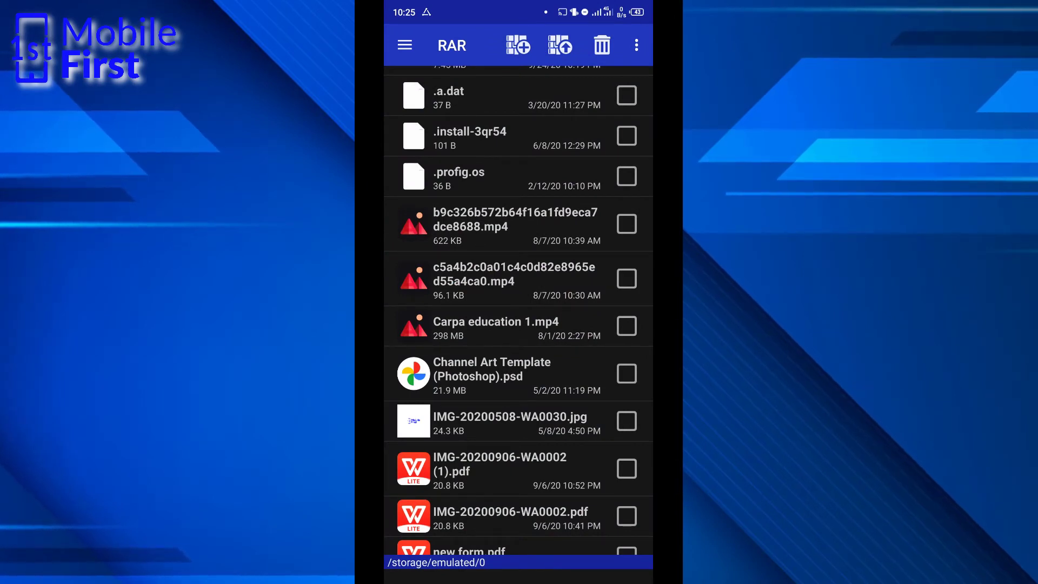
Select Channel Art Template (Photoshop).psd and bring up its Archiving options.
{"action": "left_click", "coordinate": [627, 373]}
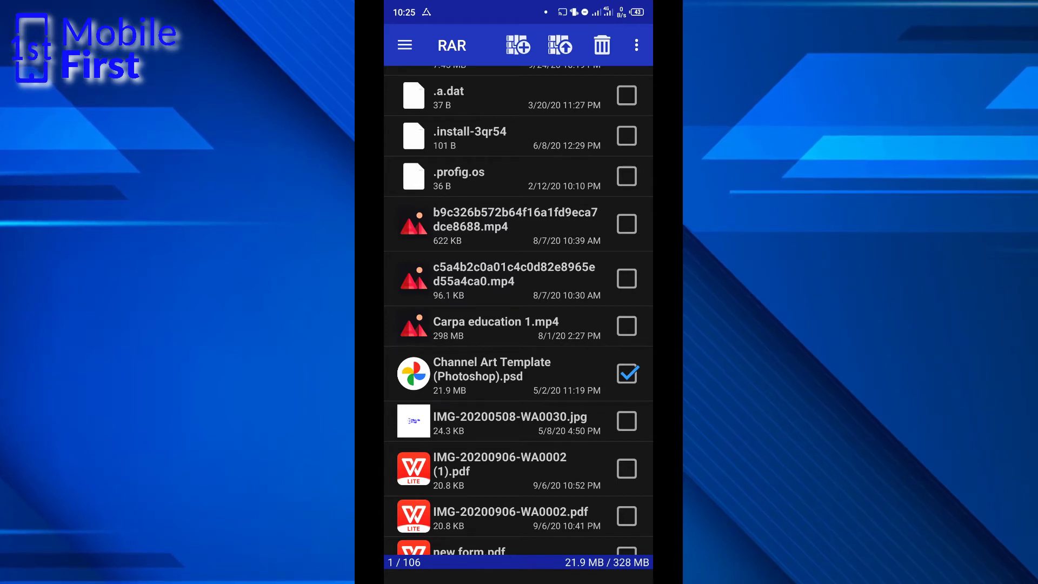
{"action": "left_click", "coordinate": [517, 45]}
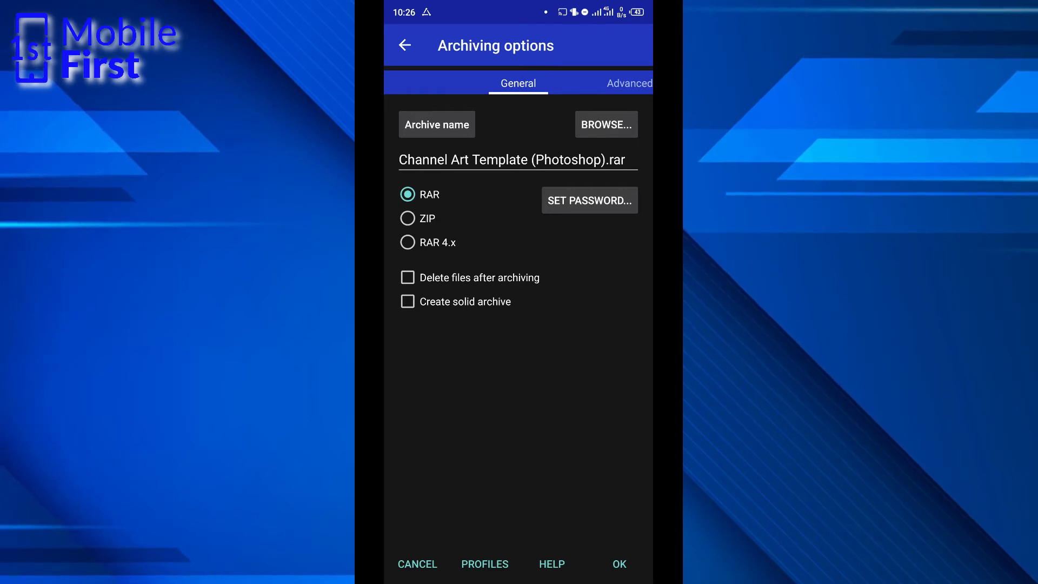
Create Channel Art Template (Photoshop).rar (7.45 MB) and glance at its file commands.
{"action": "left_click", "coordinate": [620, 564]}
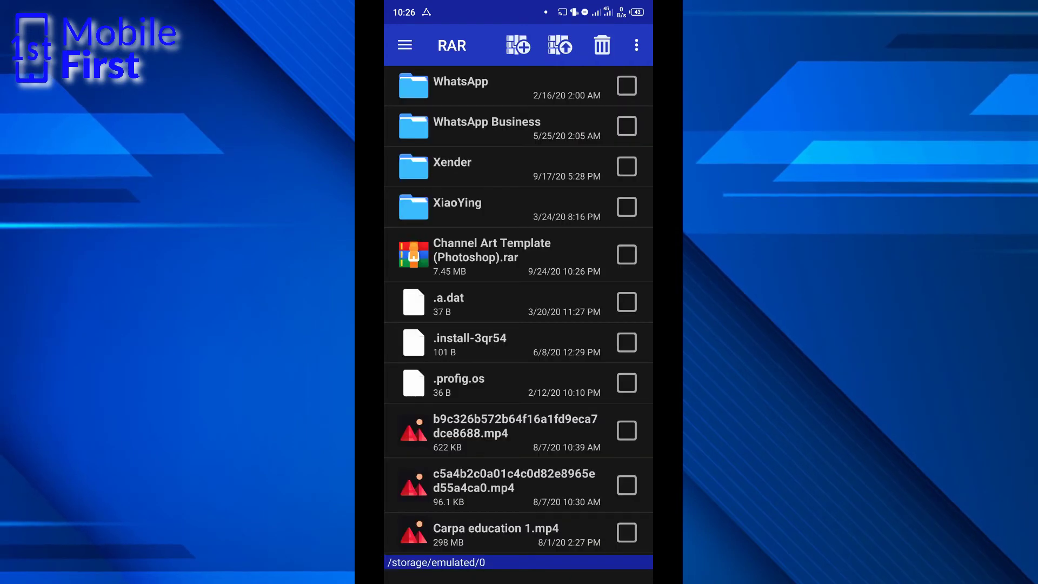
{"action": "left_click", "coordinate": [487, 254]}
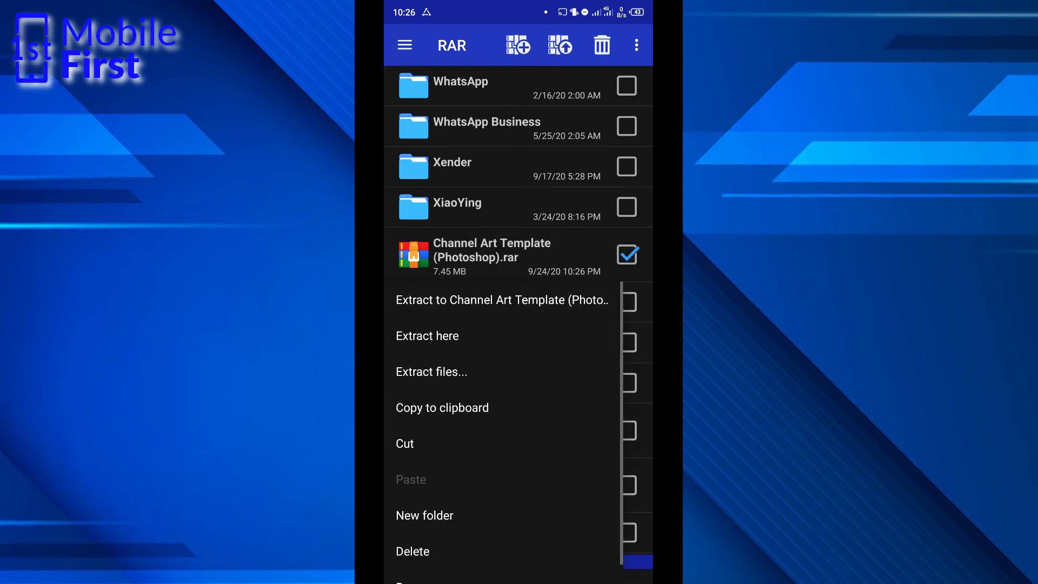
{"action": "key", "text": "Escape"}
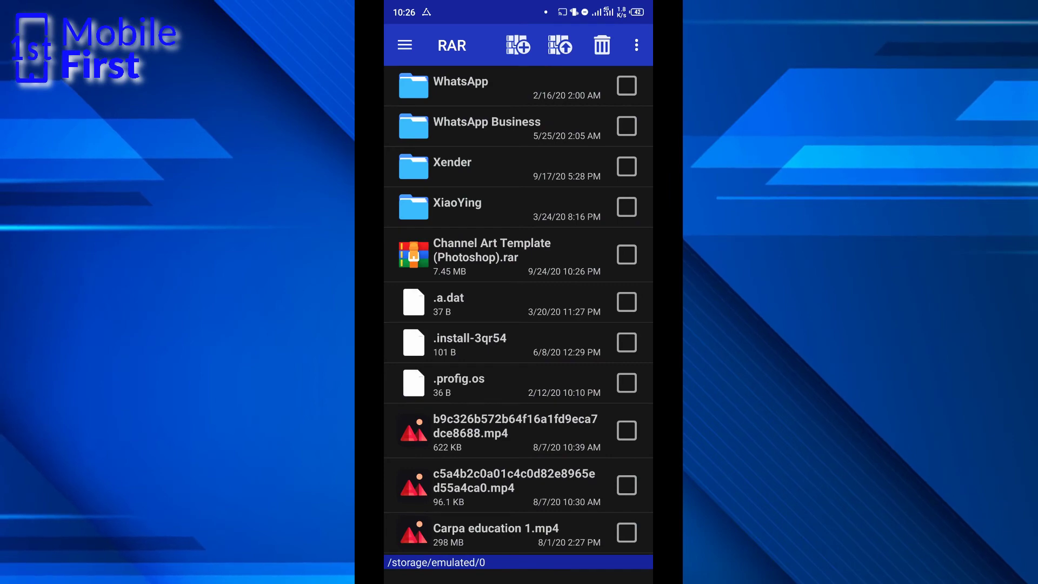
Extract the .rar into its own Channel Art Template (Photoshop) folder via 'Extract to'.
{"action": "left_click", "coordinate": [495, 255]}
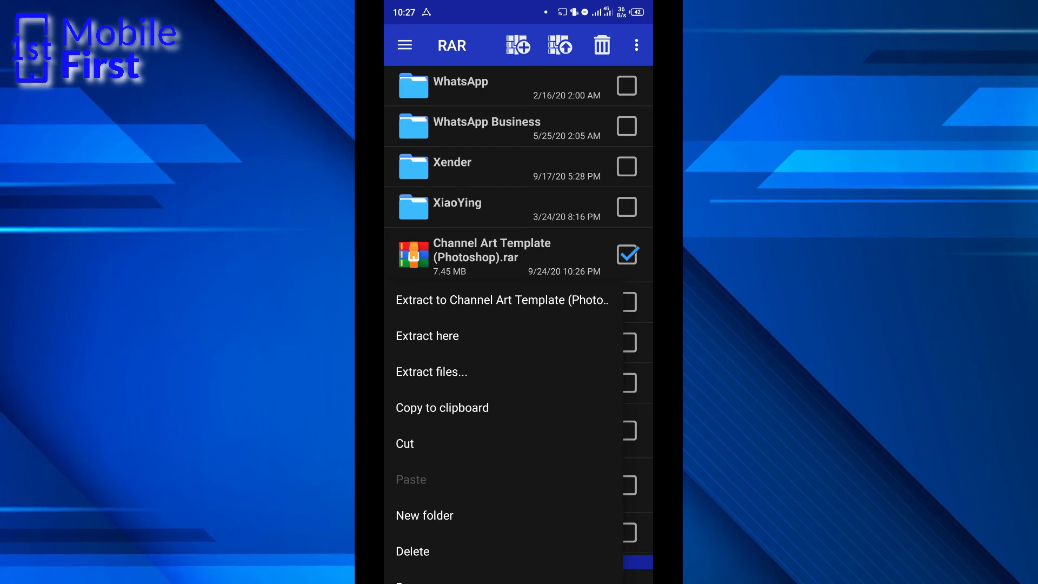
{"action": "left_click", "coordinate": [501, 299]}
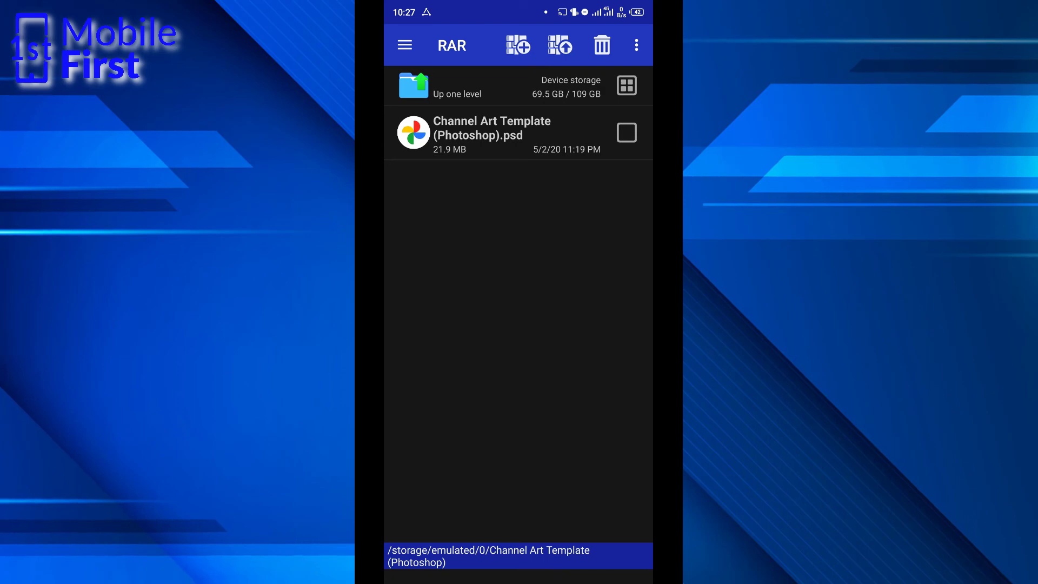
Delete the extracted Channel Art Template (Photoshop) folder from device storage, confirming YES.
{"action": "key", "text": "Escape"}
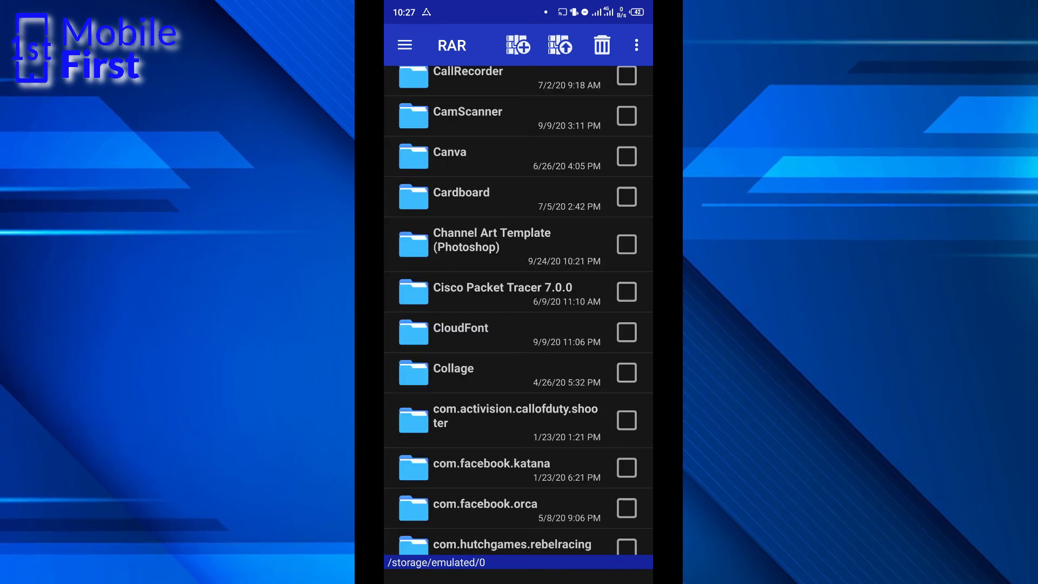
{"action": "left_click", "coordinate": [627, 244]}
{"action": "left_click", "coordinate": [602, 45]}
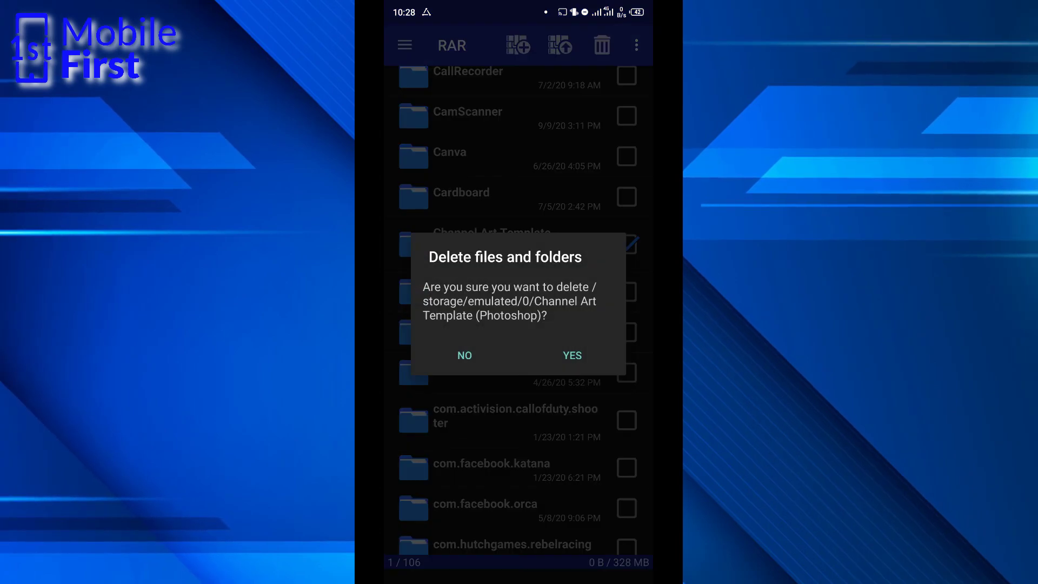
{"action": "left_click", "coordinate": [571, 356]}
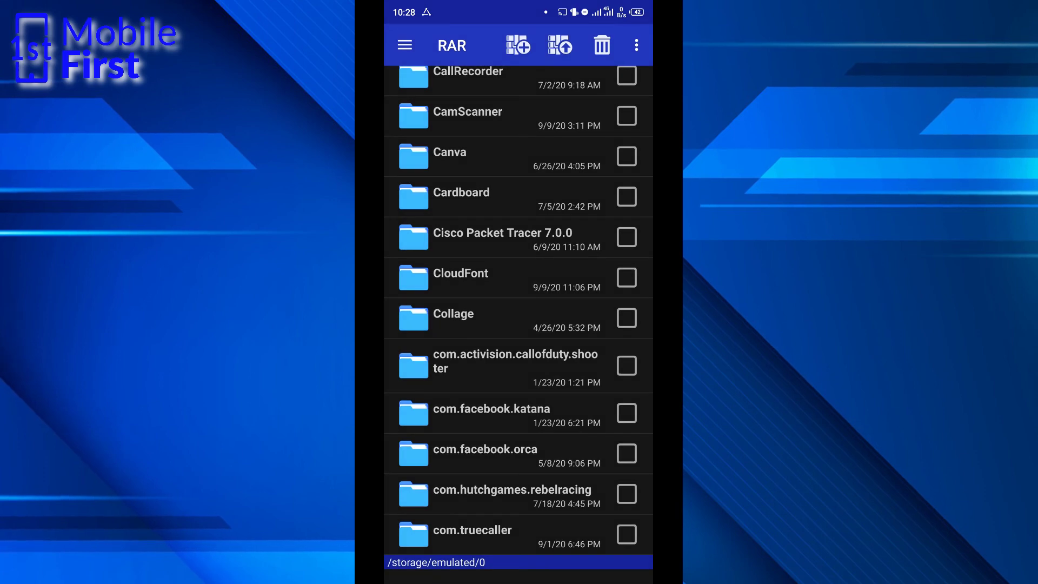
{"action": "scroll", "coordinate": [518, 308], "scroll_direction": "down", "scroll_amount": 10}
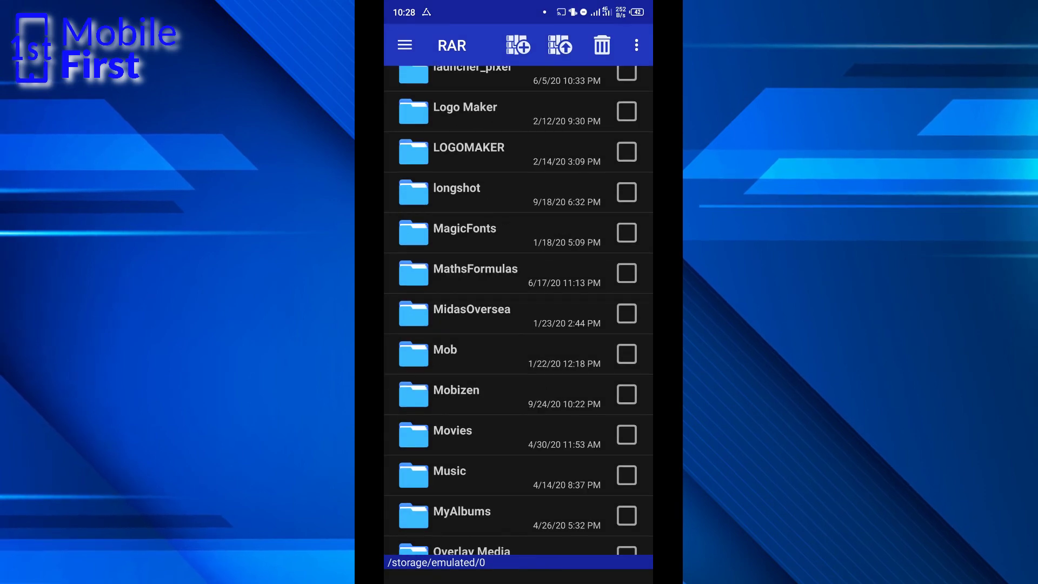